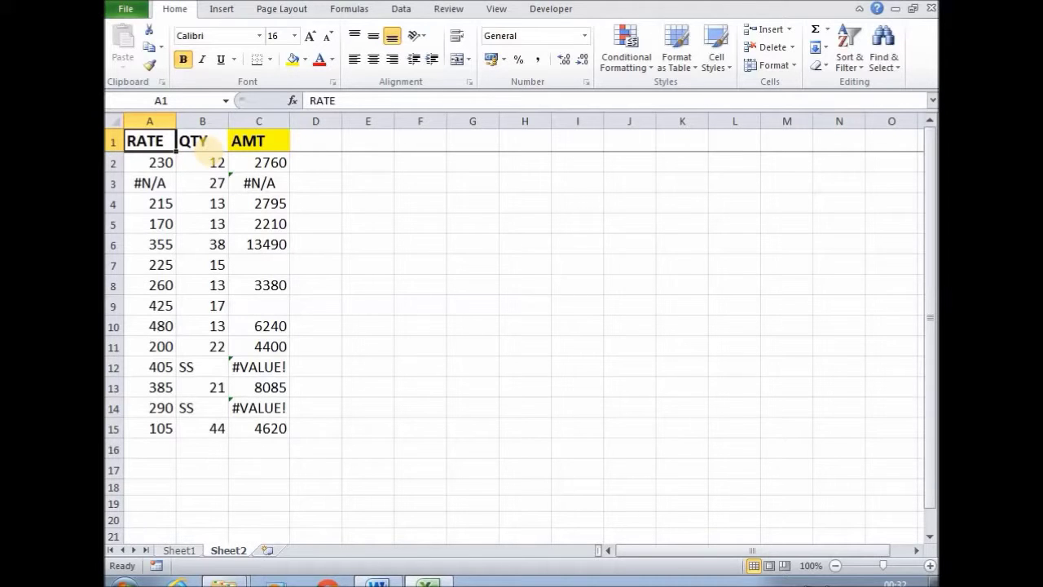
# - Select the ten formula cells in the RATE/QTY/AMT table with Go To Special > Formulas
pyautogui.hotkey('ctrl', 'a')
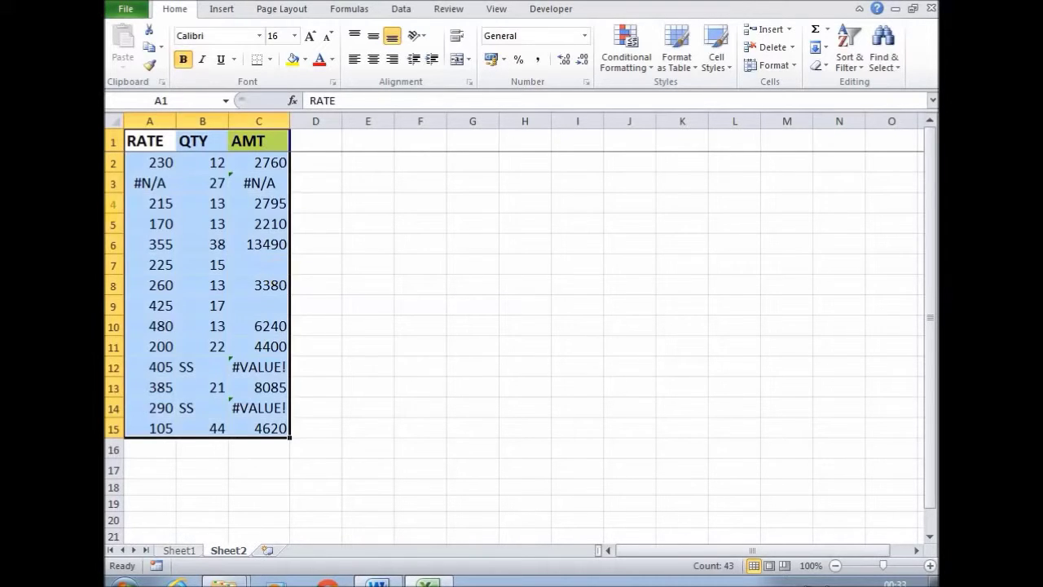
pyautogui.press('F5')
pyautogui.click(538, 396)
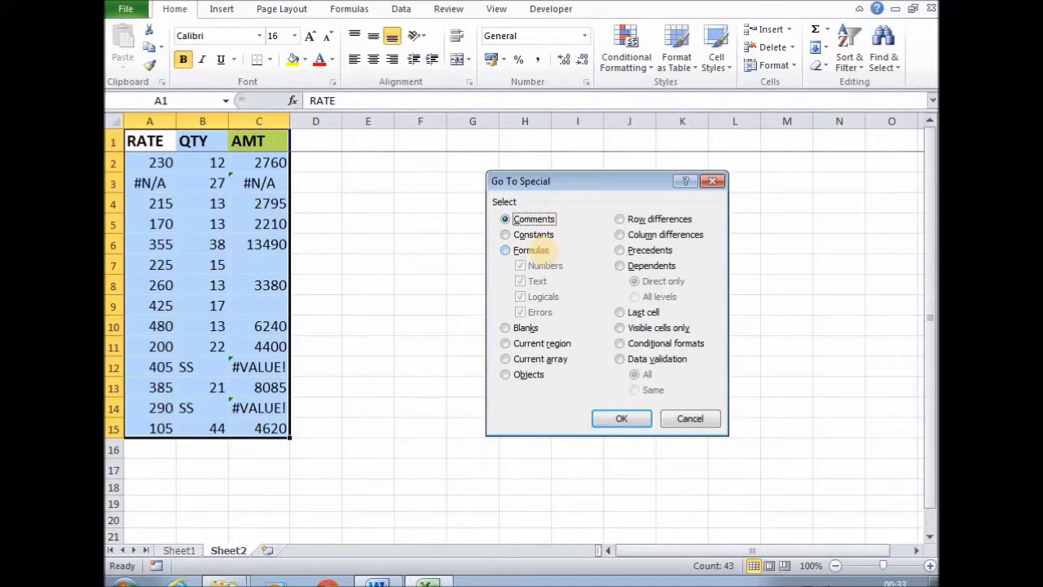
pyautogui.click(544, 250)
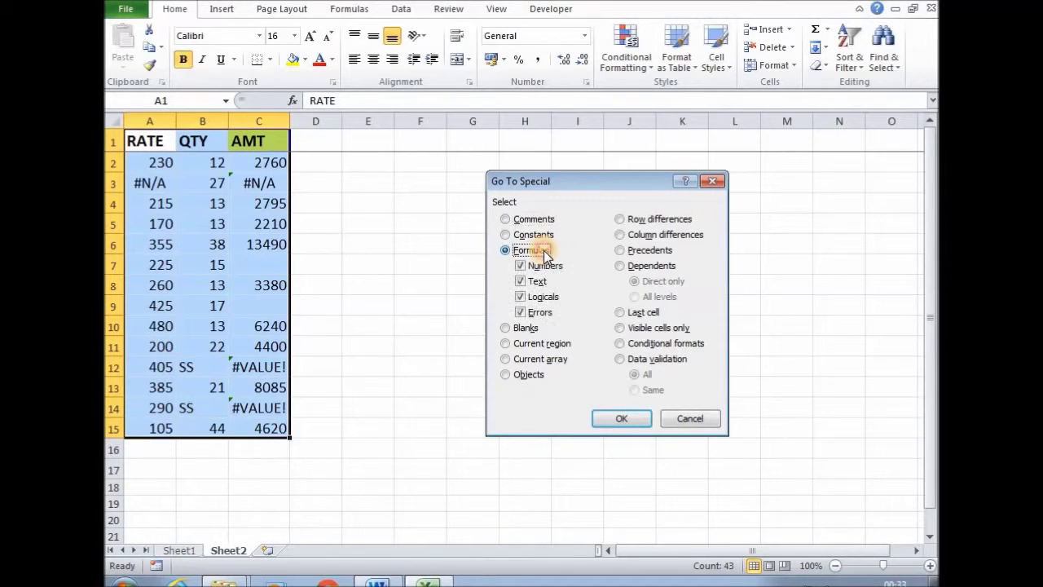
pyautogui.click(619, 418)
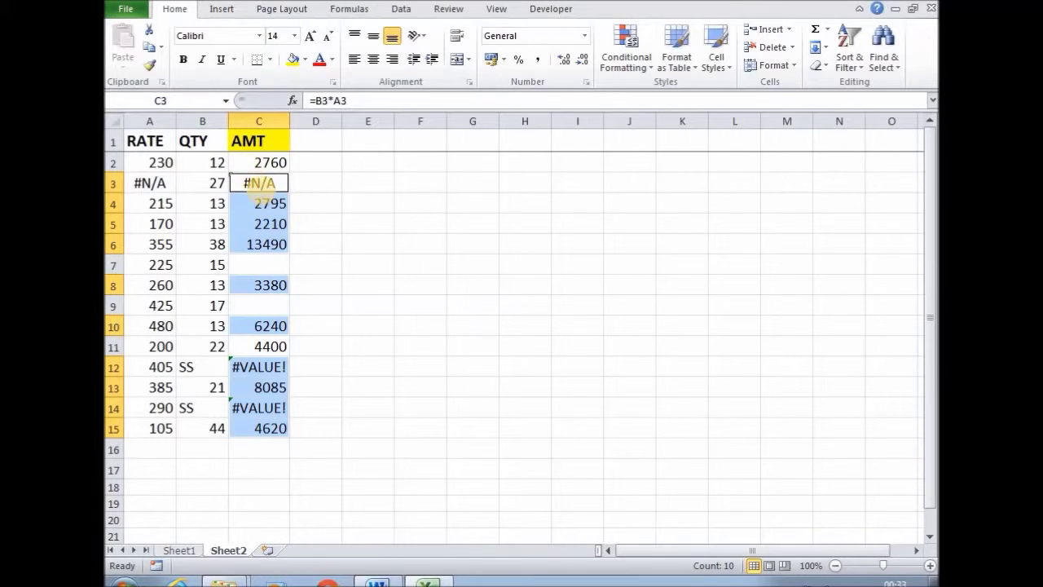
# - Select only the table's text constants with Go To Special > Constants, excluding Logicals and Errors
pyautogui.hotkey('ctrl', 'Home')
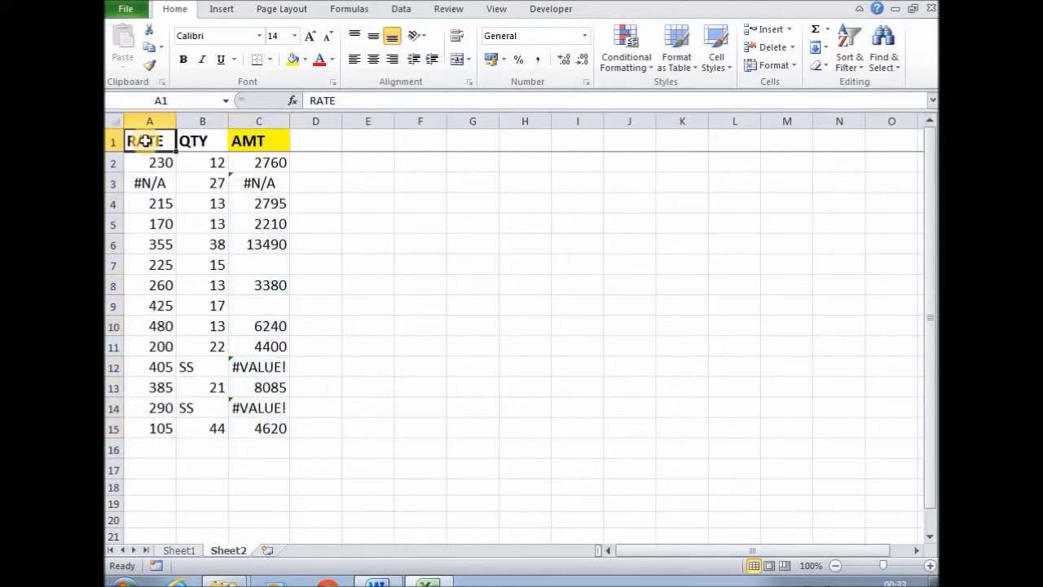
pyautogui.hotkey('ctrl', 'a')
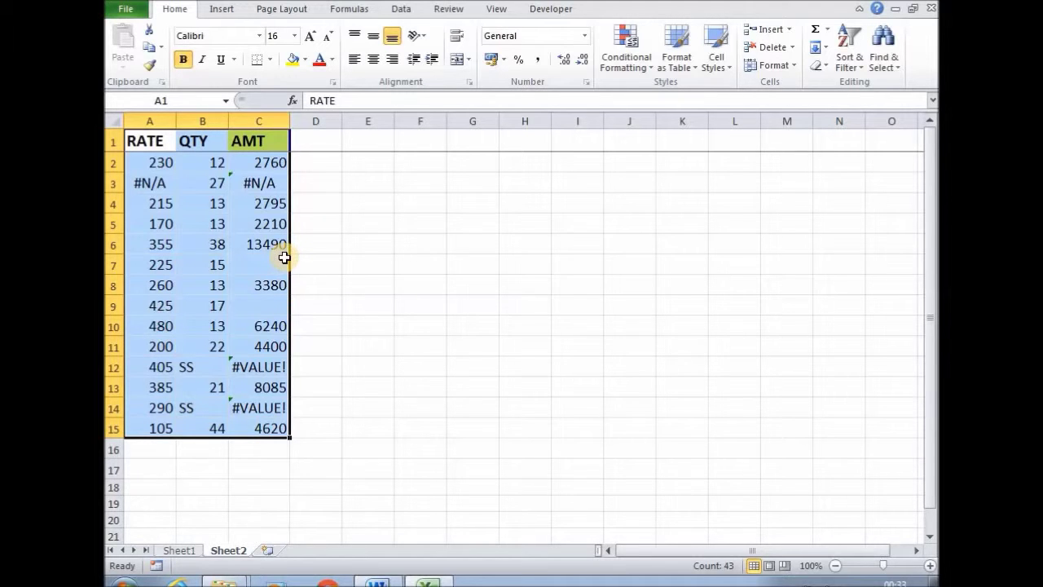
pyautogui.press('F5')
pyautogui.click(507, 401)
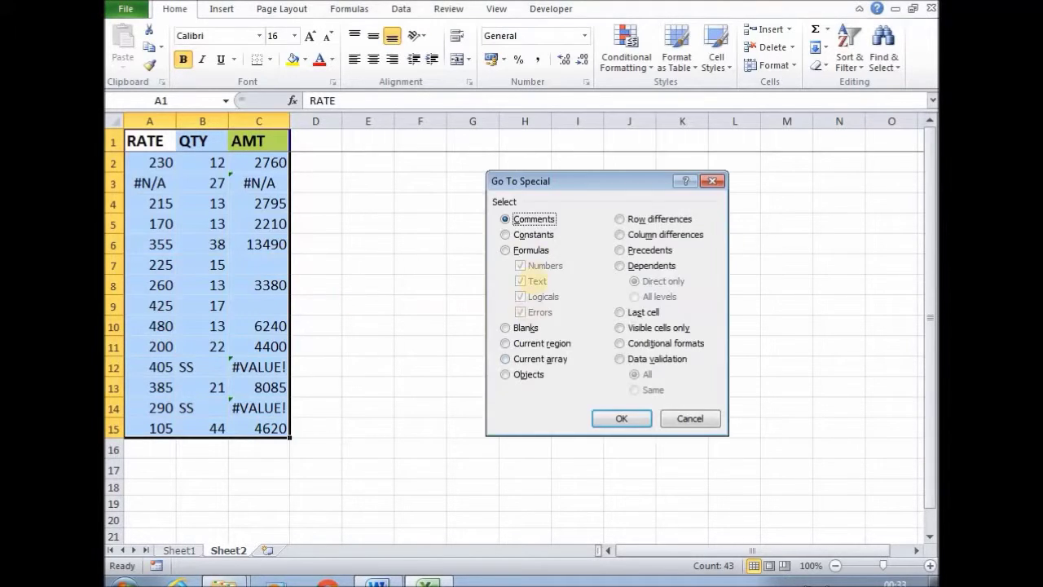
pyautogui.click(522, 235)
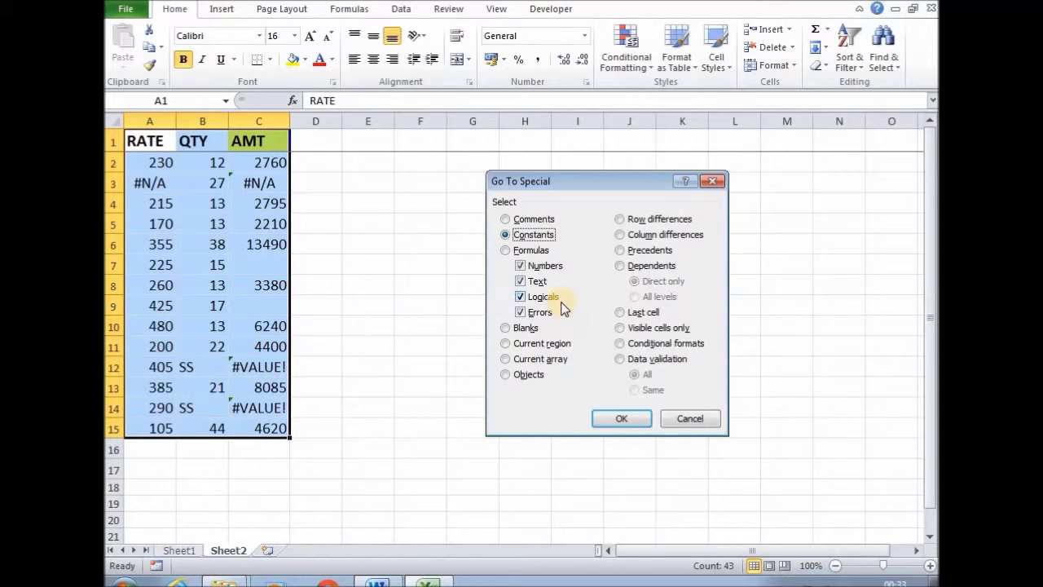
pyautogui.click(521, 297)
pyautogui.click(520, 312)
pyautogui.press('Return')
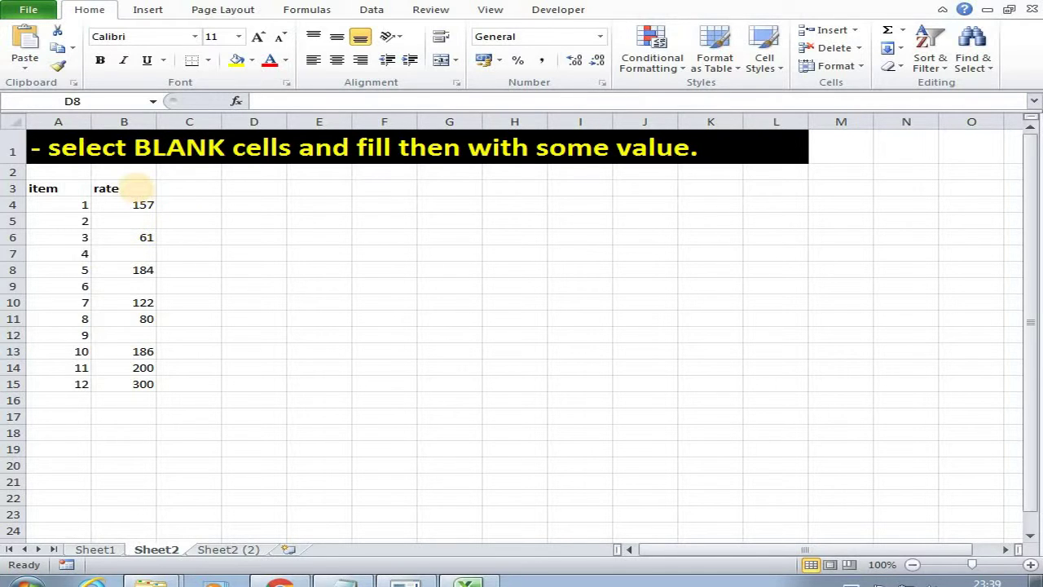
# - Select the blank cells in the rate column with Go To Special > Blanks and fill them all with 50
pyautogui.moveTo(133, 188); pyautogui.dragTo(116, 379)
pyautogui.hotkey('ctrl', 'g')
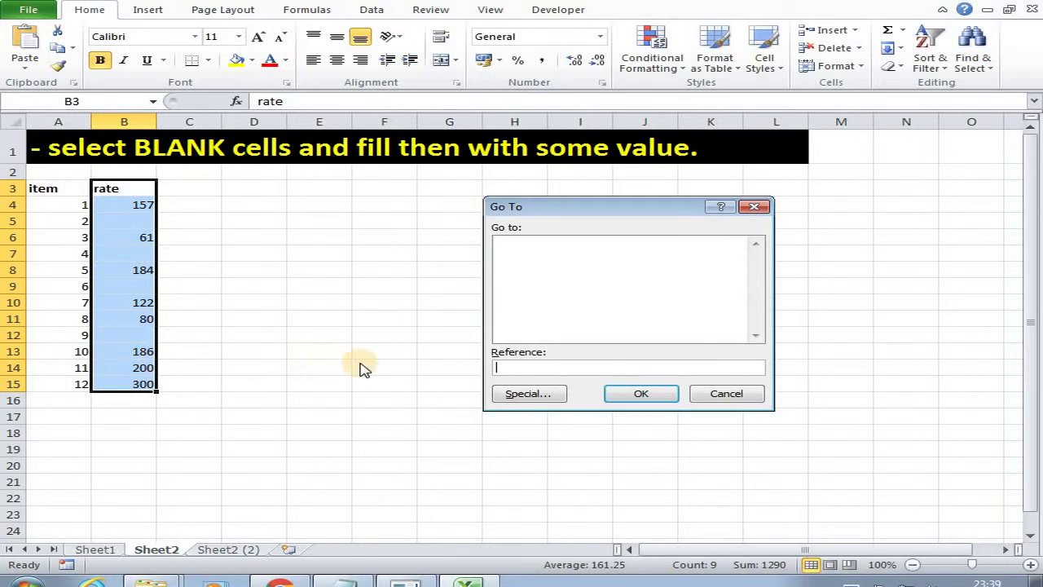
pyautogui.click(517, 394)
pyautogui.click(523, 328)
pyautogui.press('Return')
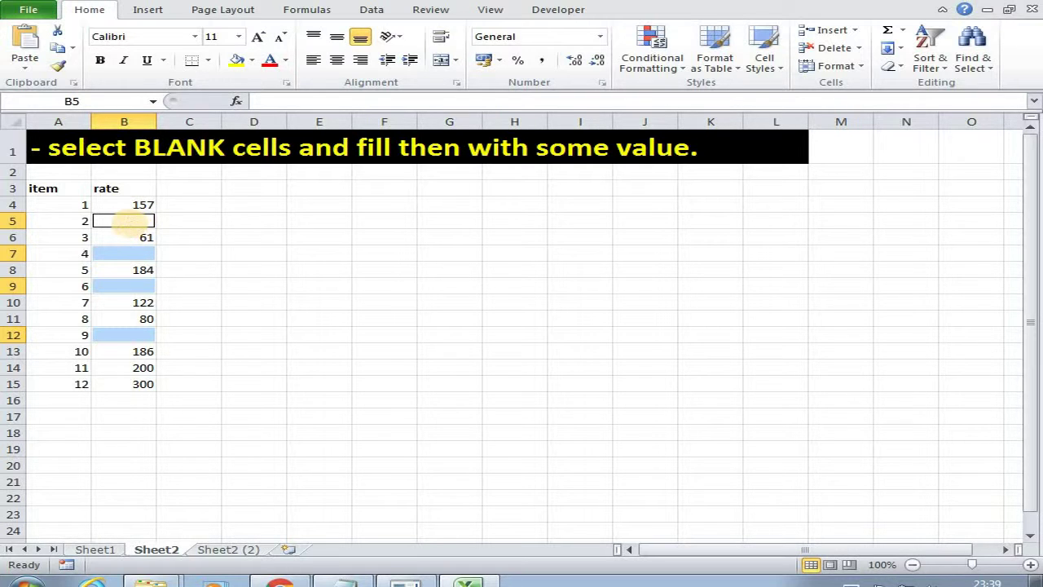
pyautogui.write('50')
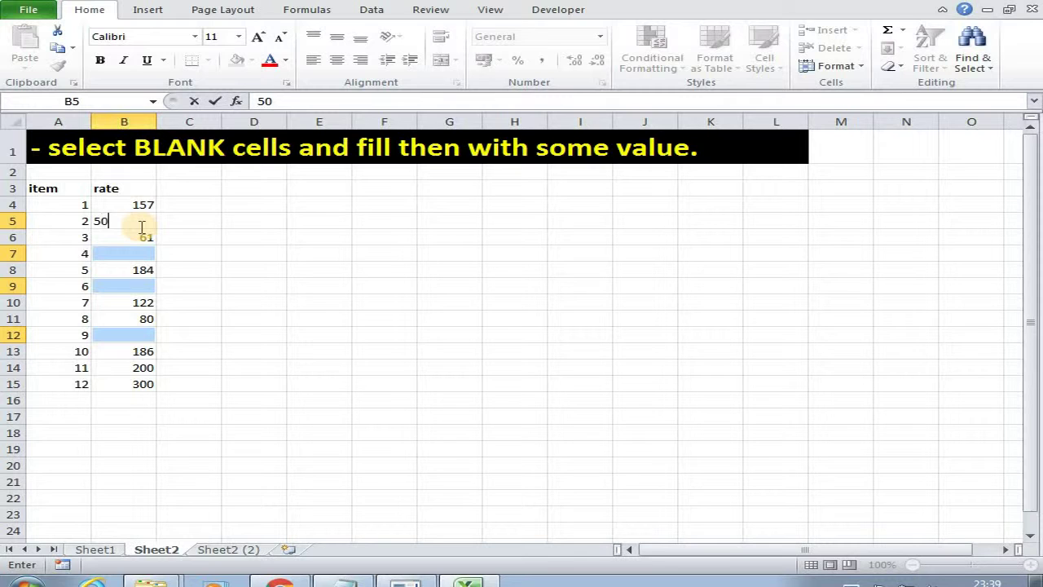
pyautogui.hotkey('ctrl', 'Return')
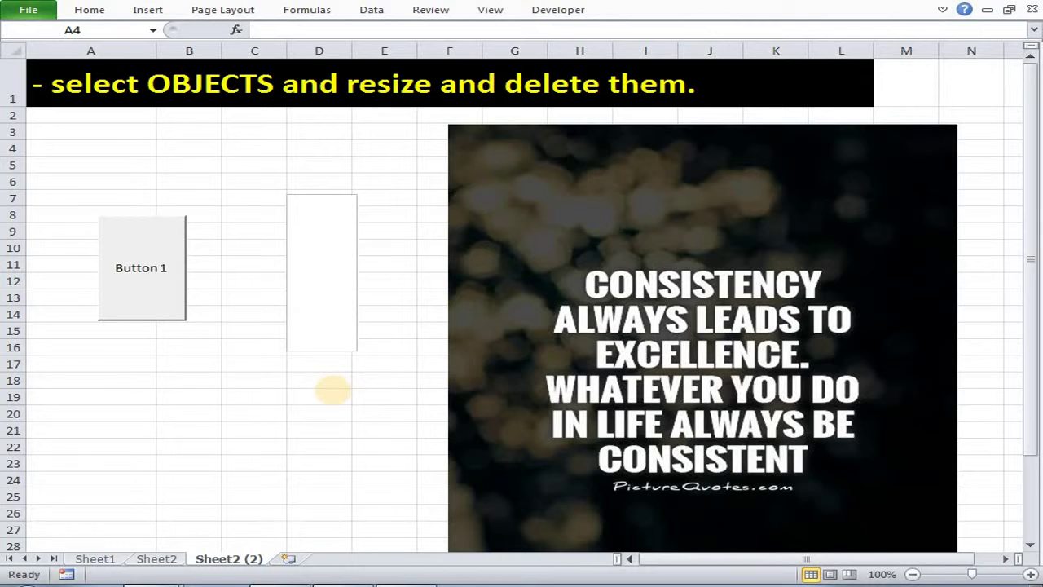
# - Select the button, the empty shape and the quote picture with Go To Special > Objects
pyautogui.click(292, 395)
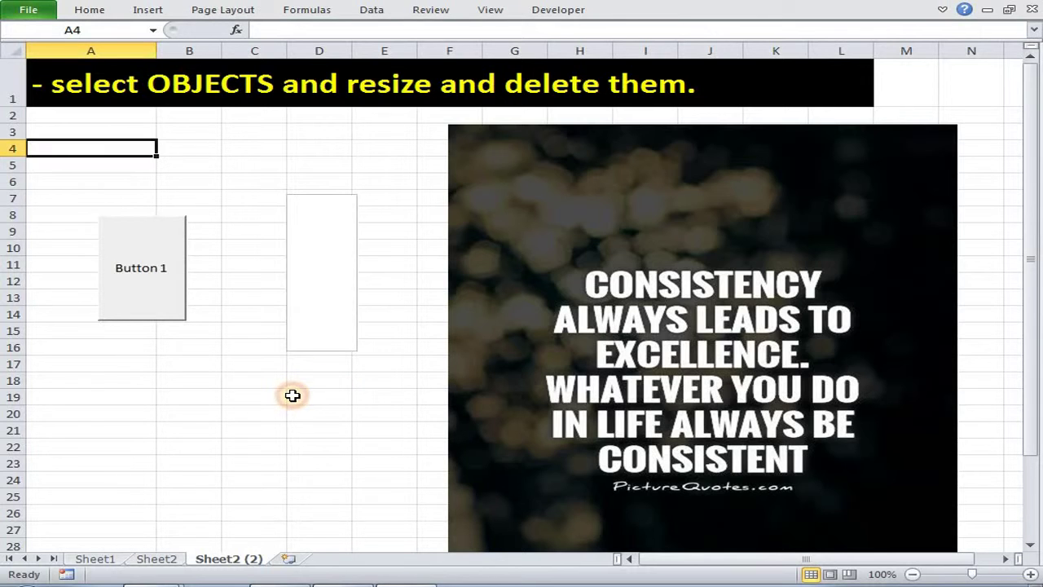
pyautogui.hotkey('ctrl', 'g')
pyautogui.click(516, 400)
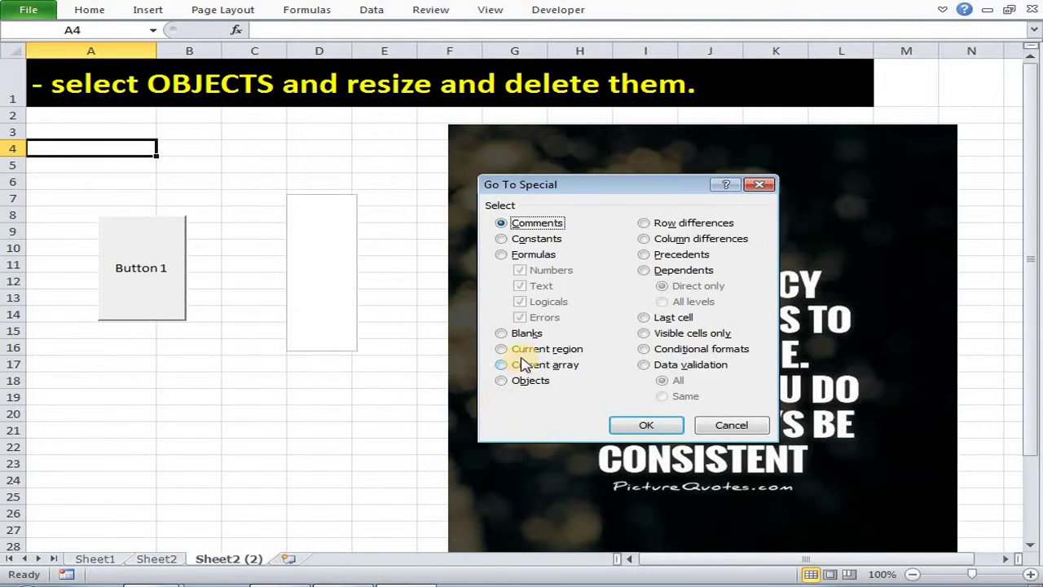
pyautogui.click(514, 380)
pyautogui.click(635, 424)
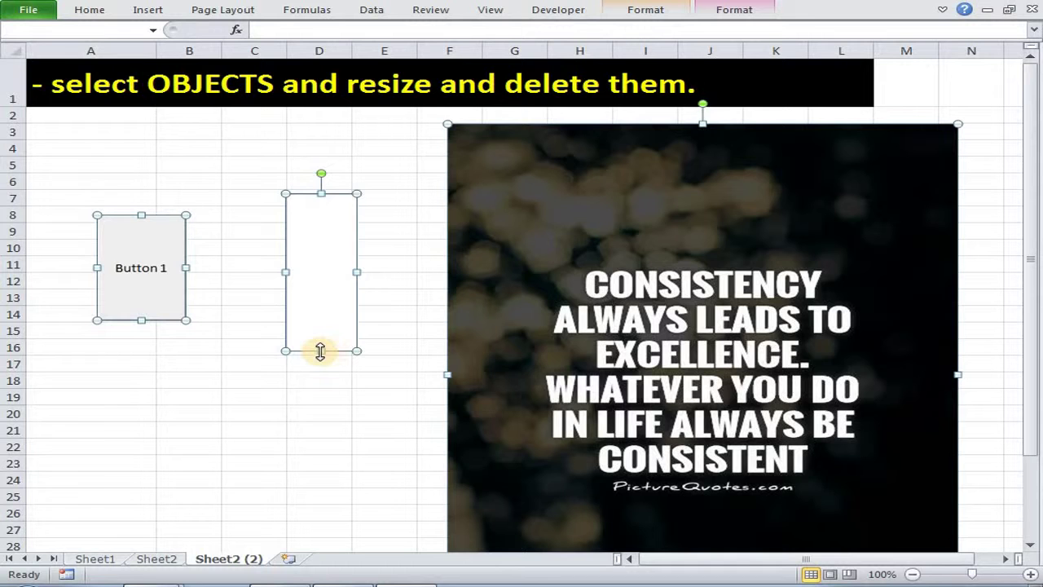
# - Resize the three selected objects together, then delete them
pyautogui.moveTo(318, 351); pyautogui.dragTo(268, 303)
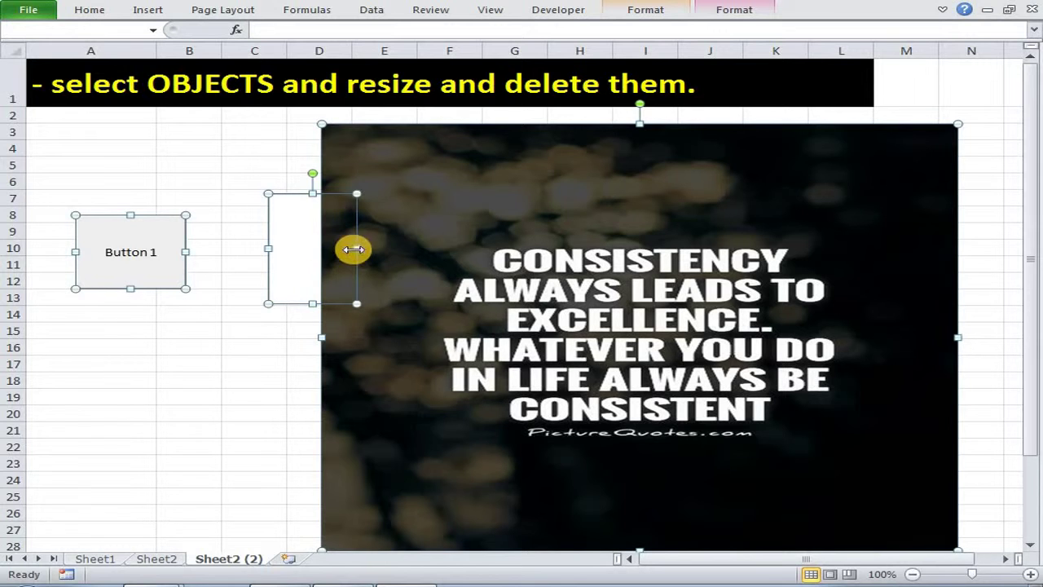
pyautogui.moveTo(317, 196); pyautogui.dragTo(265, 281)
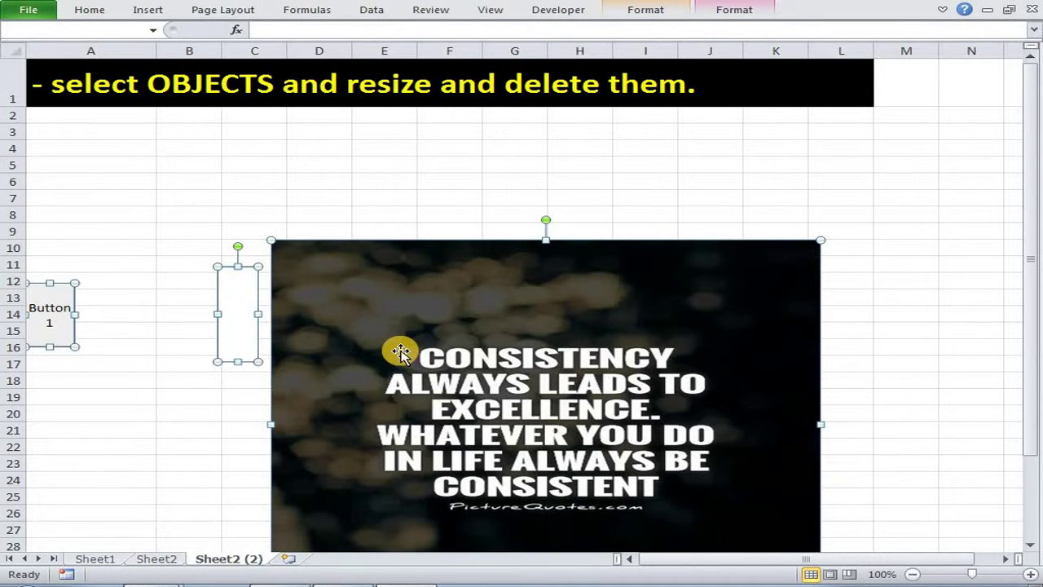
pyautogui.press('Delete')
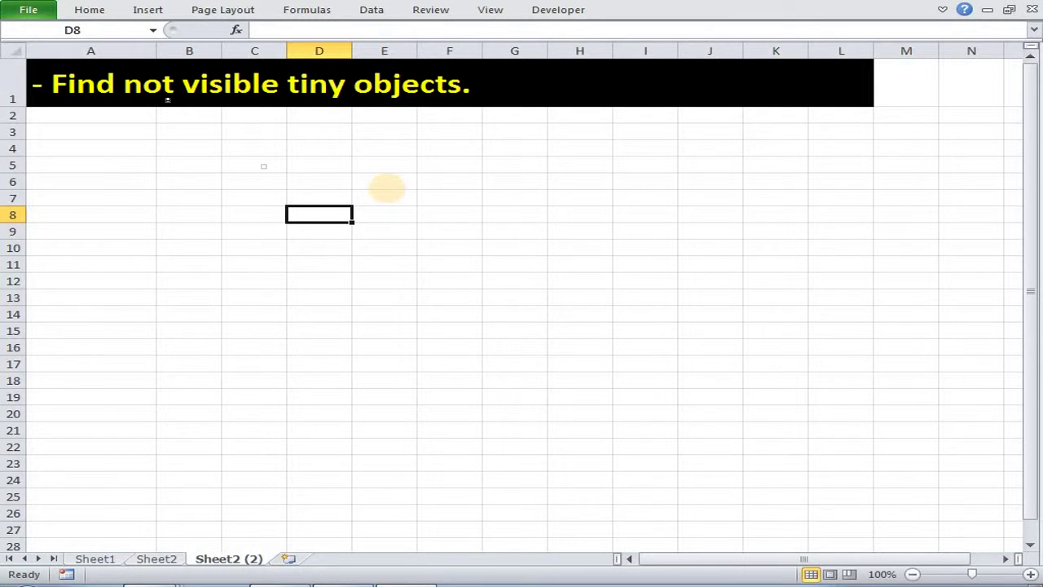
# - Select the tiny hidden button and shape with Go To Special > Objects and enlarge them
pyautogui.hotkey('ctrl', 'g')
pyautogui.click(530, 400)
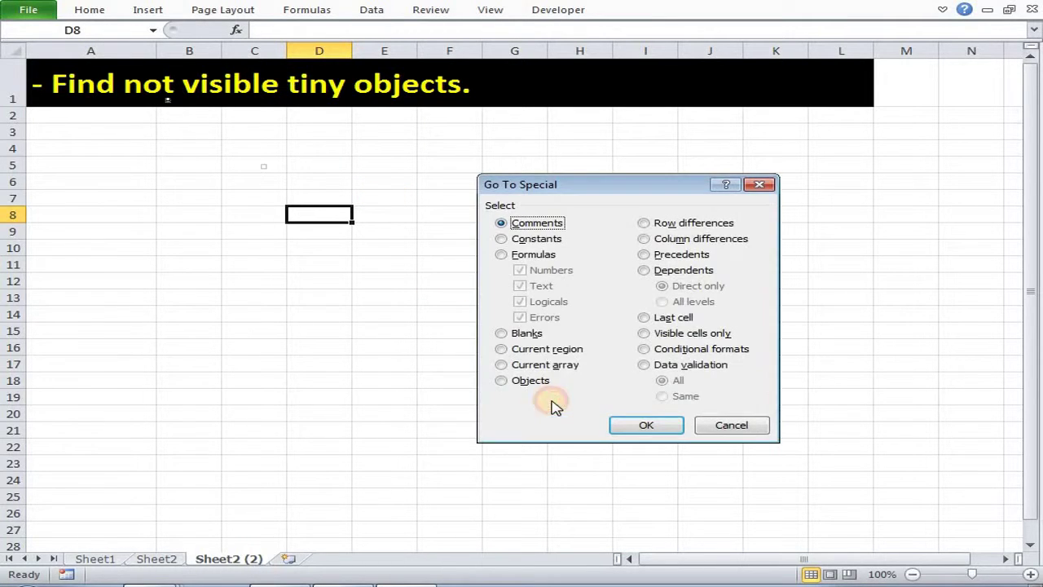
pyautogui.click(525, 381)
pyautogui.click(645, 430)
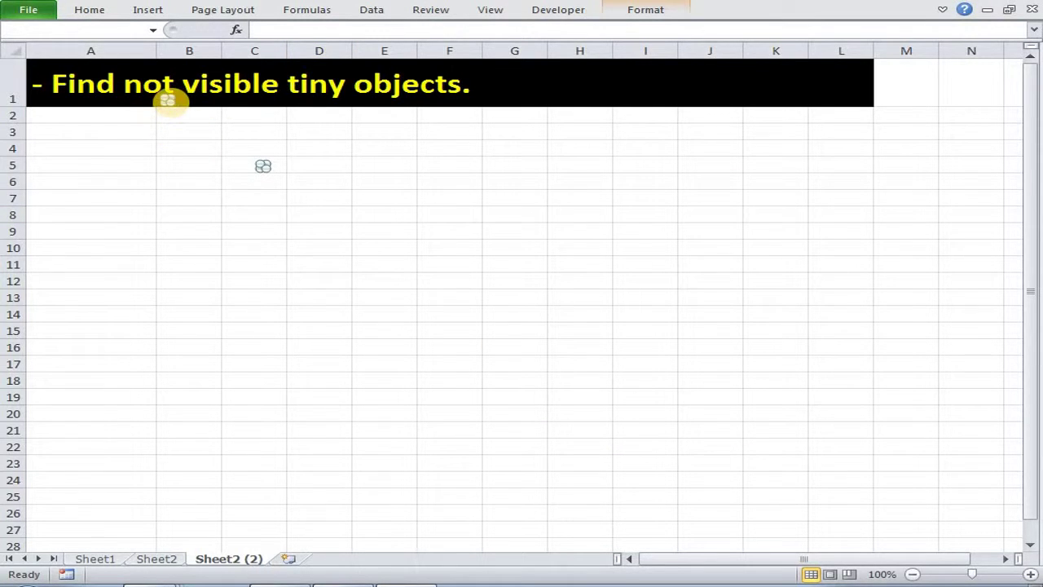
pyautogui.moveTo(169, 99); pyautogui.dragTo(234, 164)
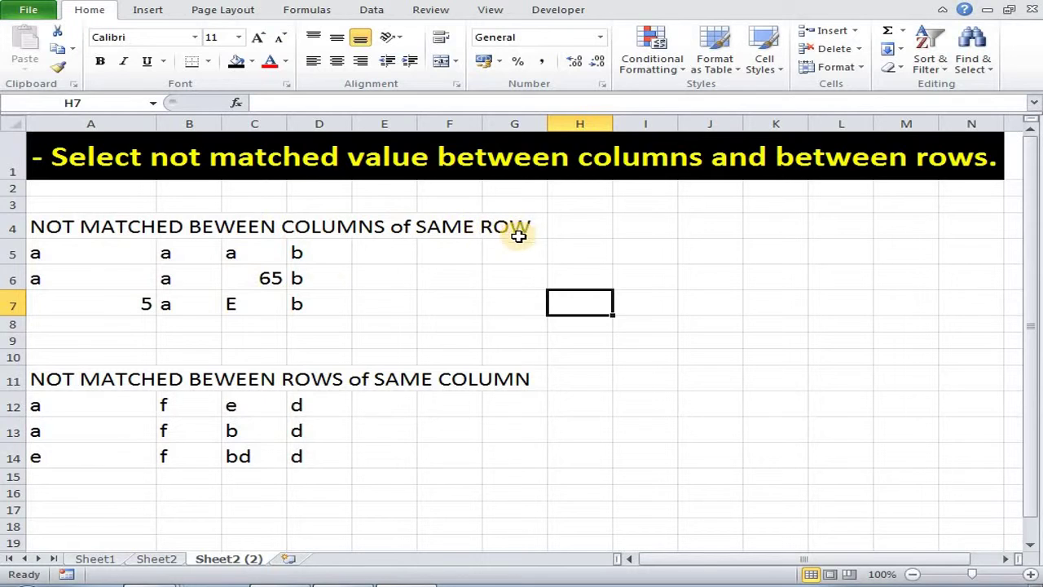
# - Select the row differences in A5:D7, picking D5, C6:D6 and B7:D7
pyautogui.moveTo(79, 260); pyautogui.dragTo(313, 303)
pyautogui.hotkey('ctrl', 'g')
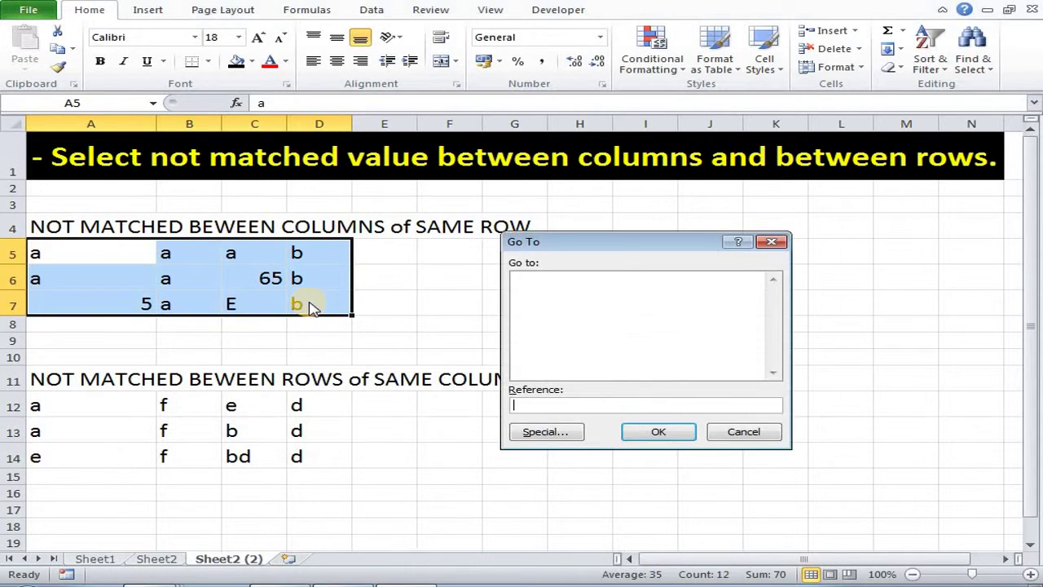
pyautogui.click(541, 430)
pyautogui.click(689, 256)
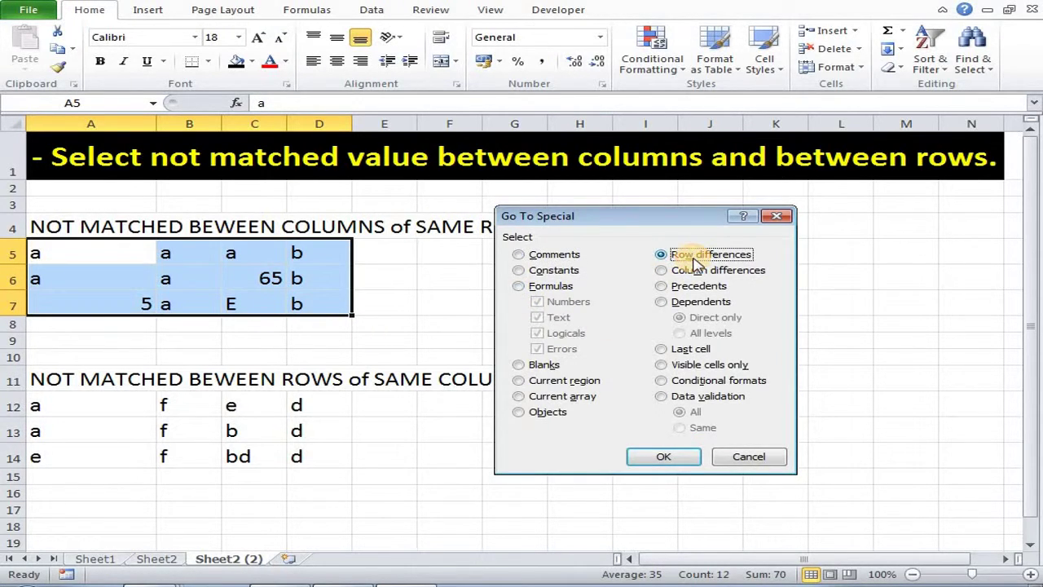
pyautogui.click(668, 457)
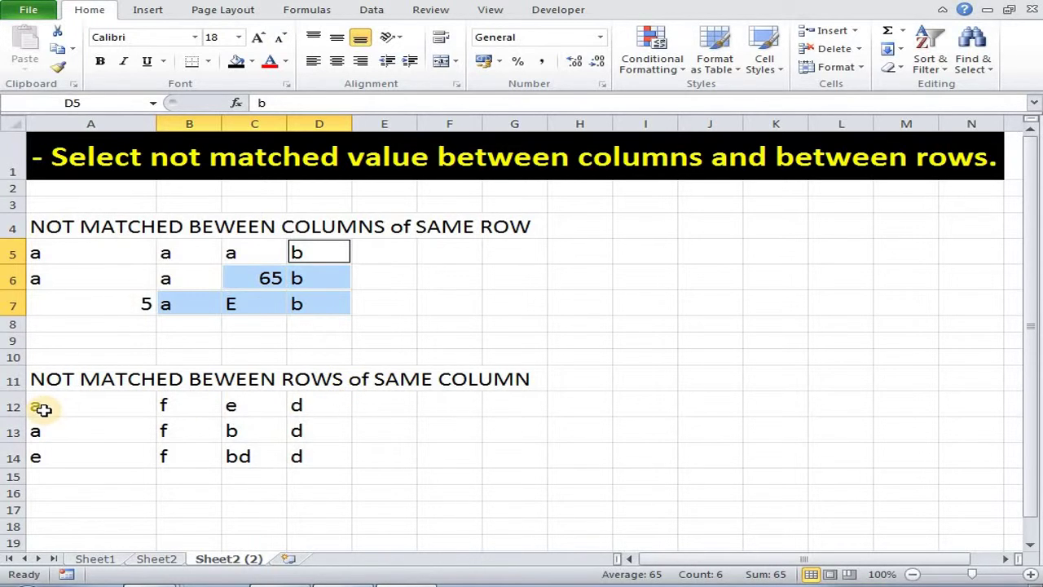
# - Select the column differences in A12:D14, picking A14, C13 and C14
pyautogui.moveTo(40, 402); pyautogui.dragTo(381, 442)
pyautogui.hotkey('ctrl', 'g')
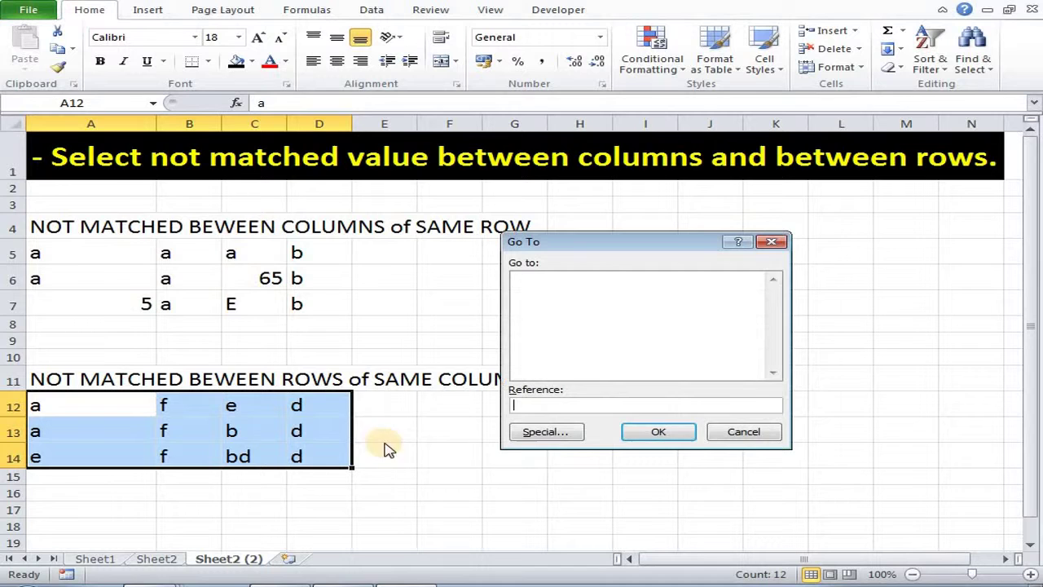
pyautogui.click(541, 429)
pyautogui.click(691, 273)
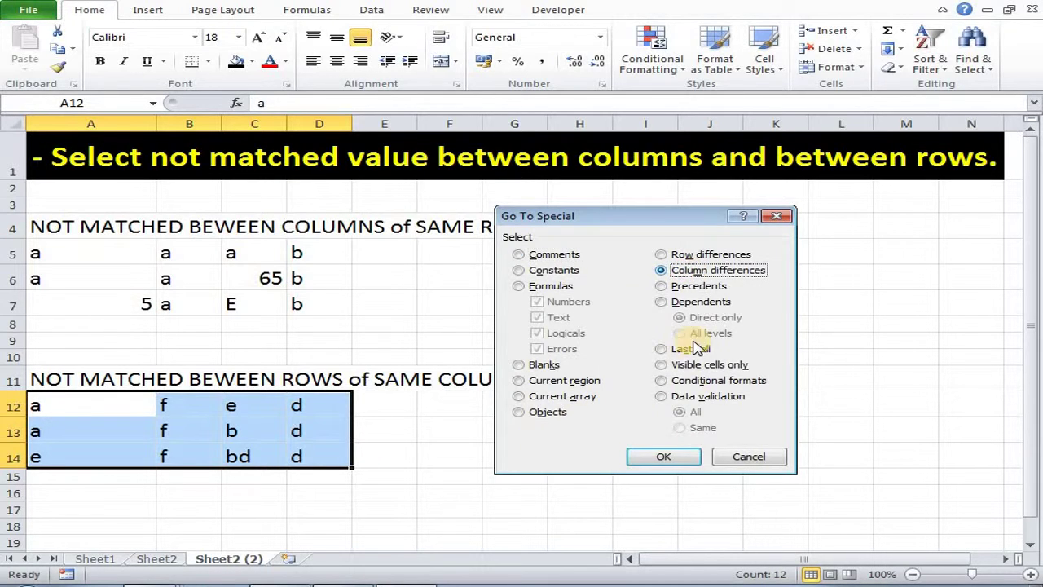
pyautogui.click(684, 455)
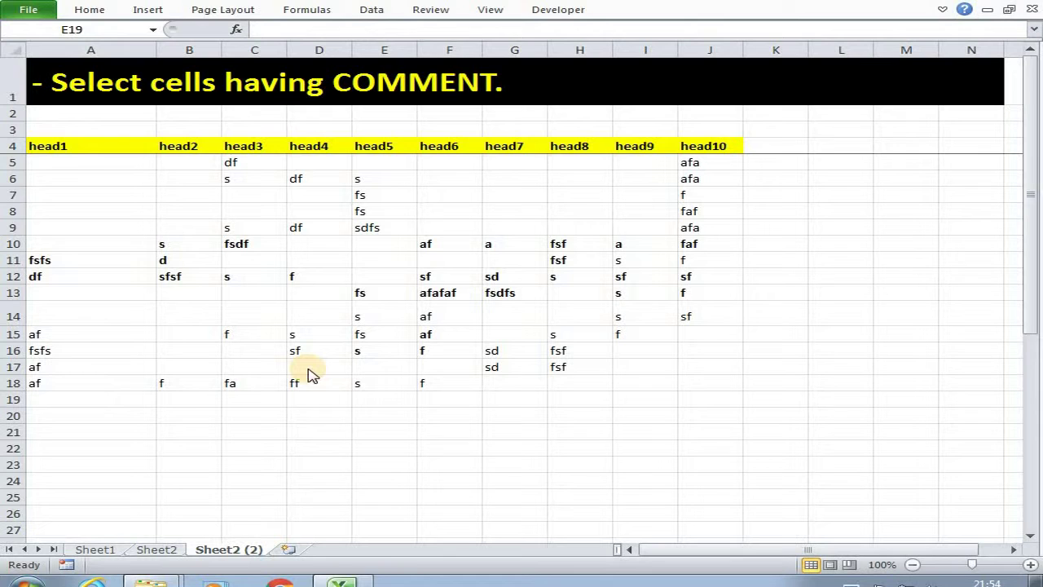
# - Select the comment cells D30, I30 and A35 with Go To Special > Comments
pyautogui.press('F5')
pyautogui.click(537, 424)
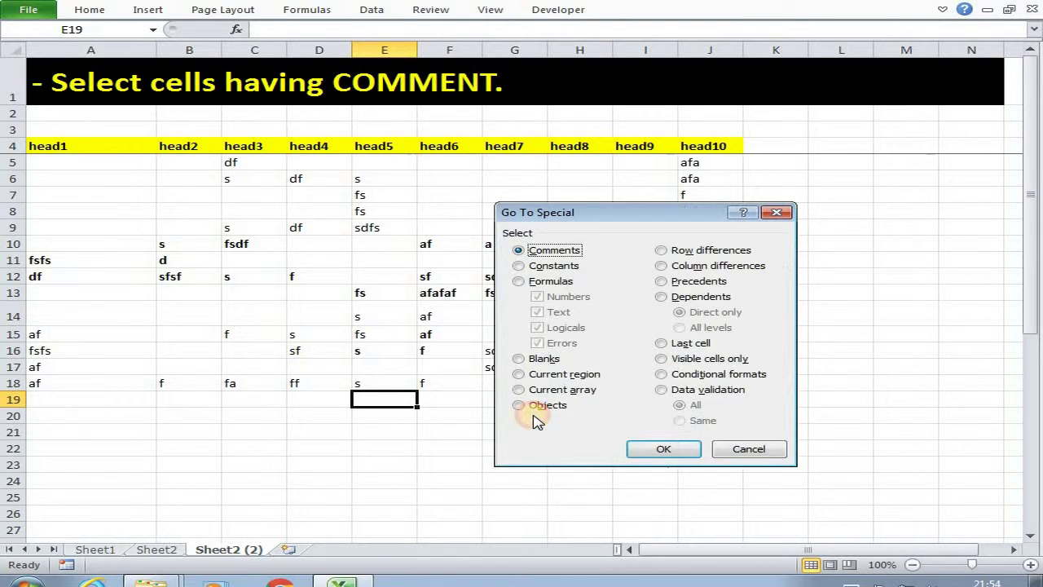
pyautogui.click(661, 448)
pyautogui.scroll(-4, 595, 421)
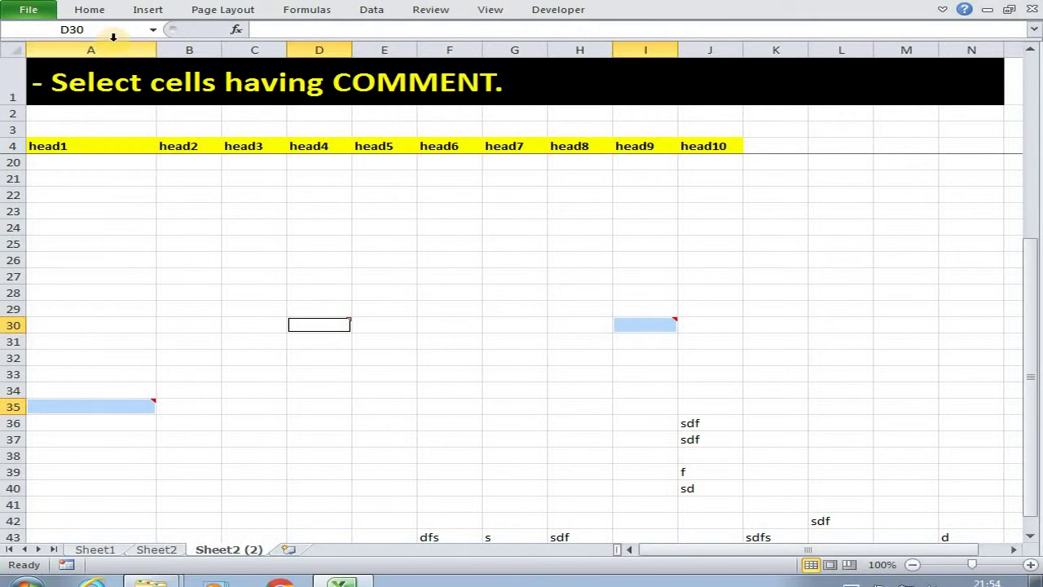
pyautogui.click(89, 9)
pyautogui.scroll(5, 367, 233)
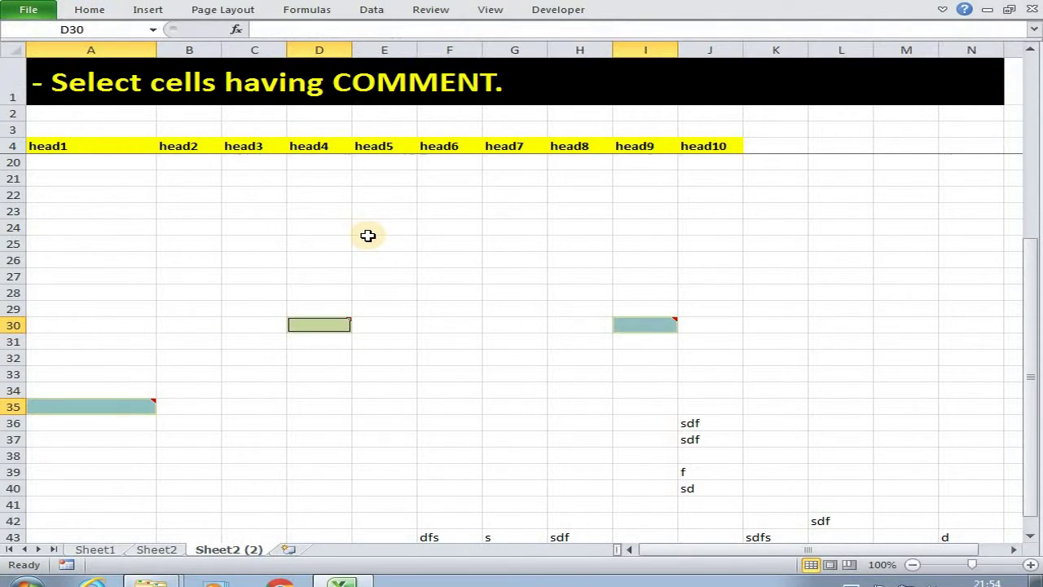
# - Jump to the last used cell, N43 holding 'd', with Go To Special > Last cell
pyautogui.hotkey('ctrl', 'Home')
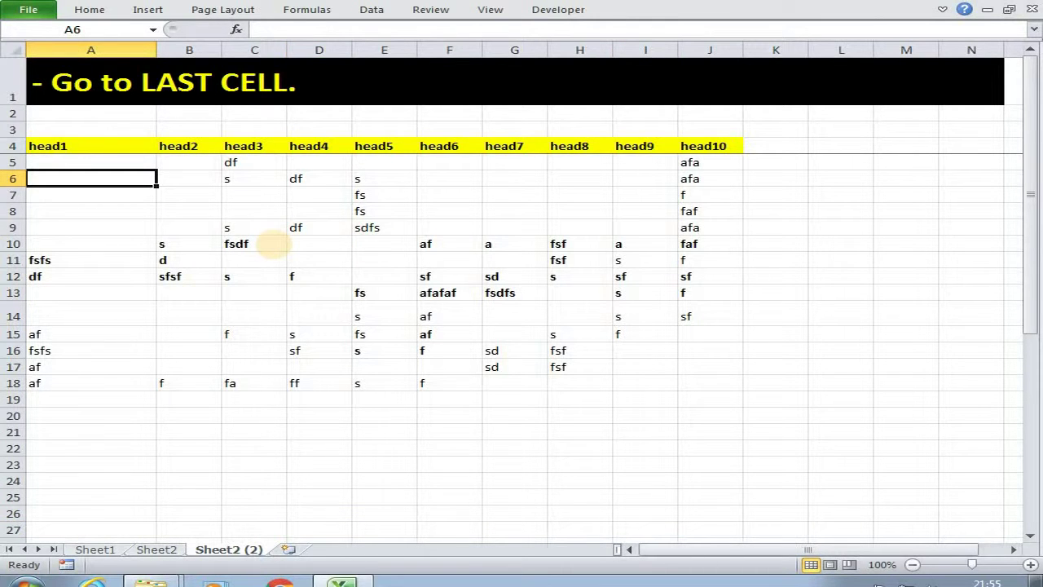
pyautogui.press('F5')
pyautogui.hotkey('alt', 's')
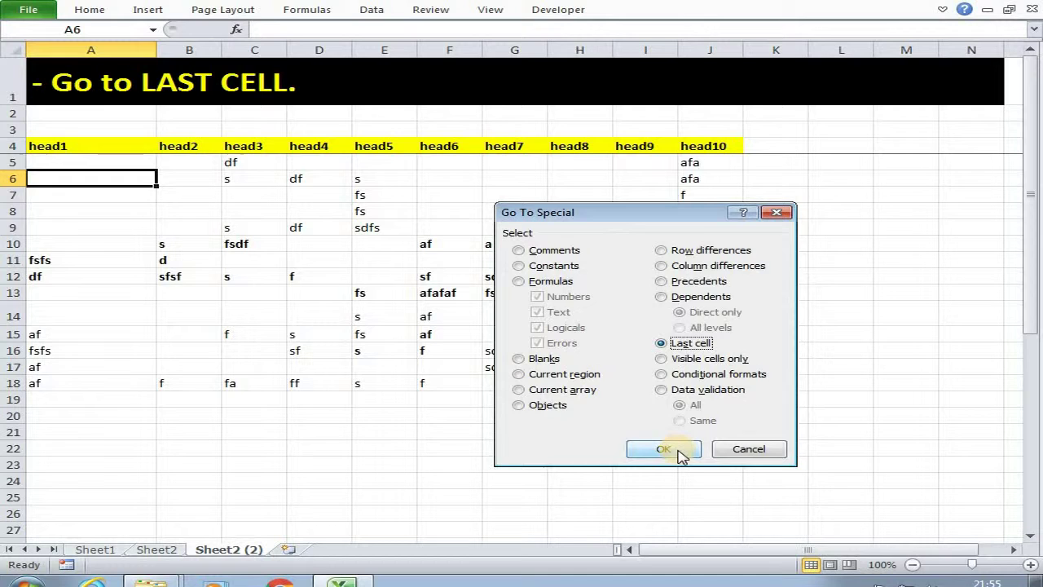
pyautogui.click(680, 455)
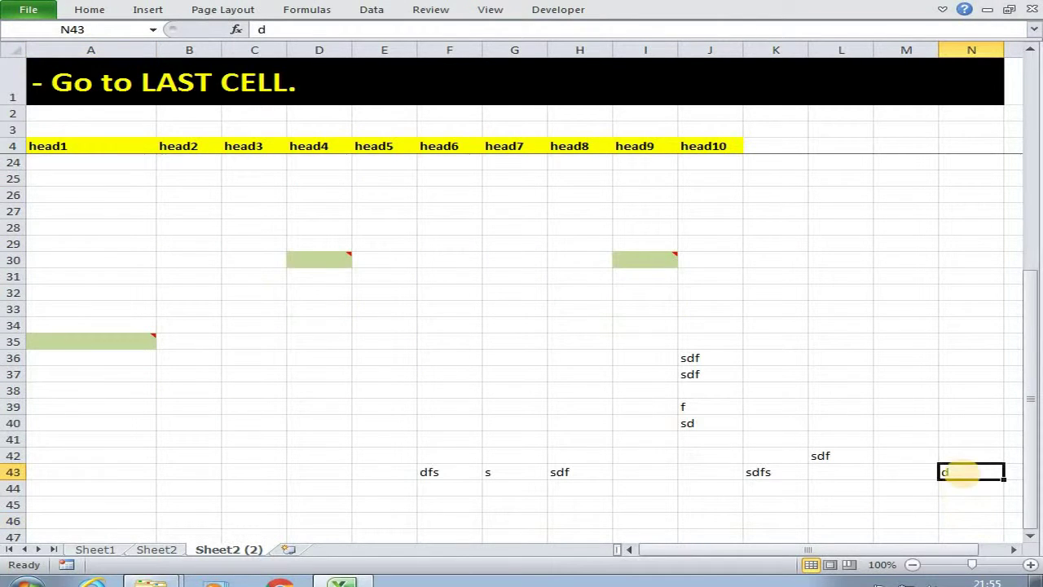